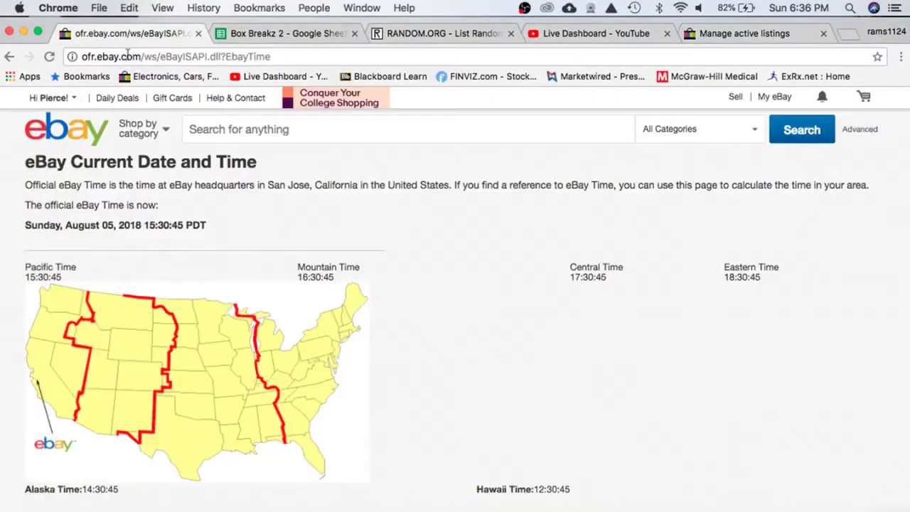
# Step: Reload the eBay official time page so it shows 15:36:31 PDT
pyautogui.click(50, 57)
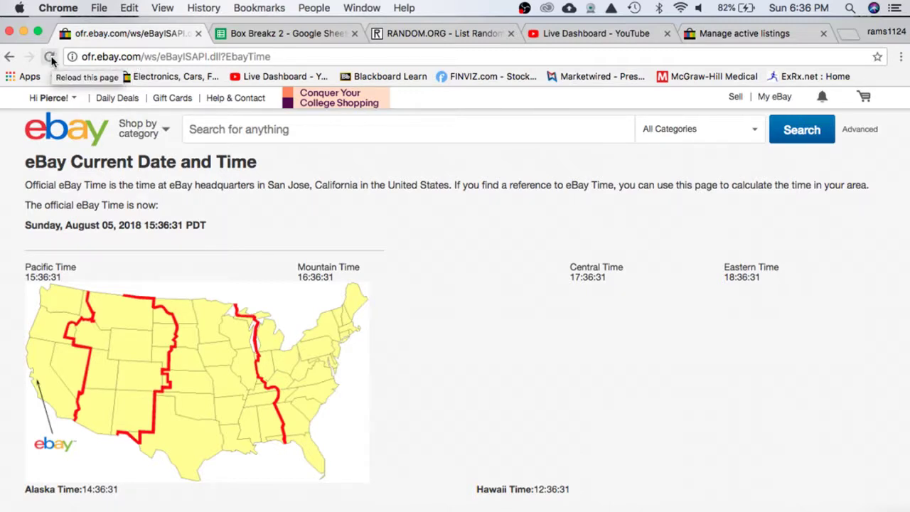
# Step: Open Box Breakz 2 and review the column C buyers from C1 through C18
pyautogui.click(256, 36)
pyautogui.click(340, 217)
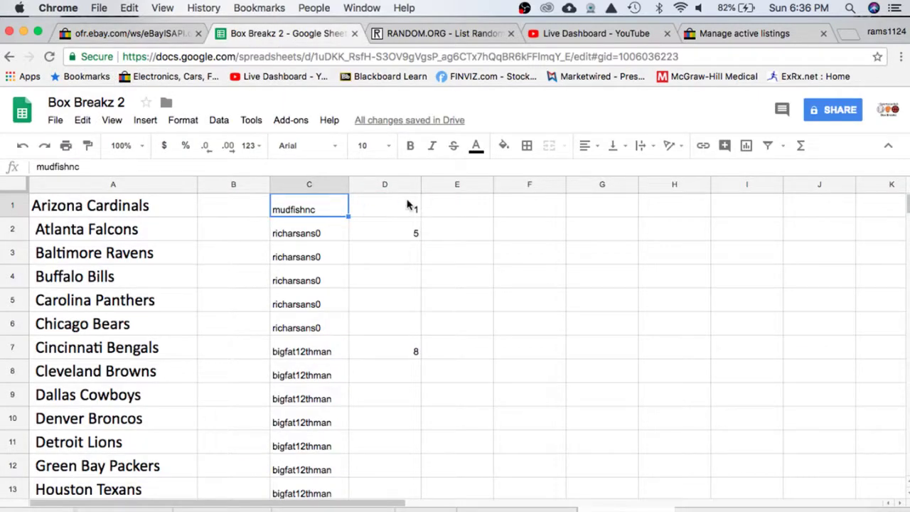
pyautogui.click(326, 234)
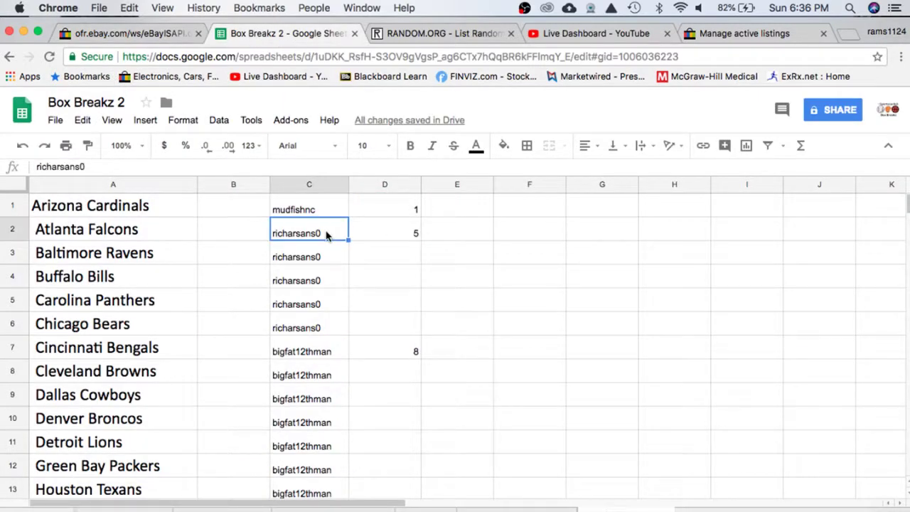
pyautogui.click(313, 354)
pyautogui.scroll(-5, 368, 345)
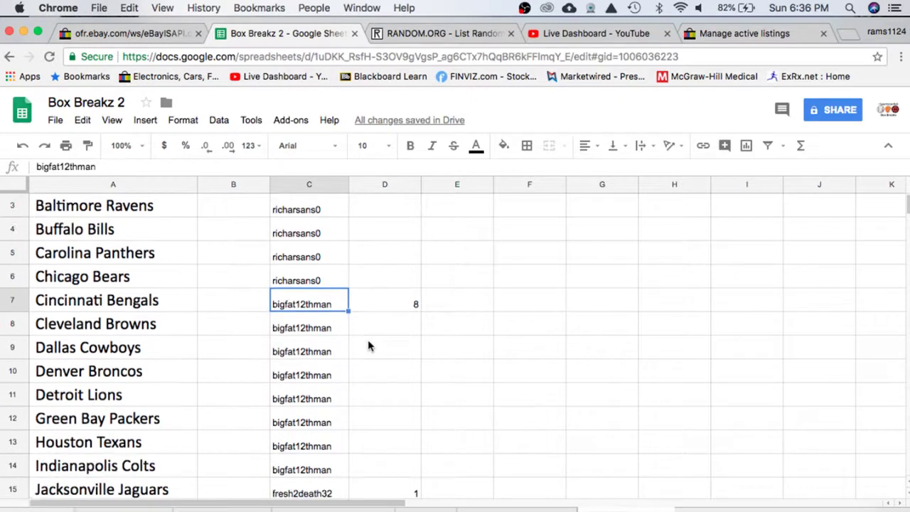
pyautogui.click(315, 371)
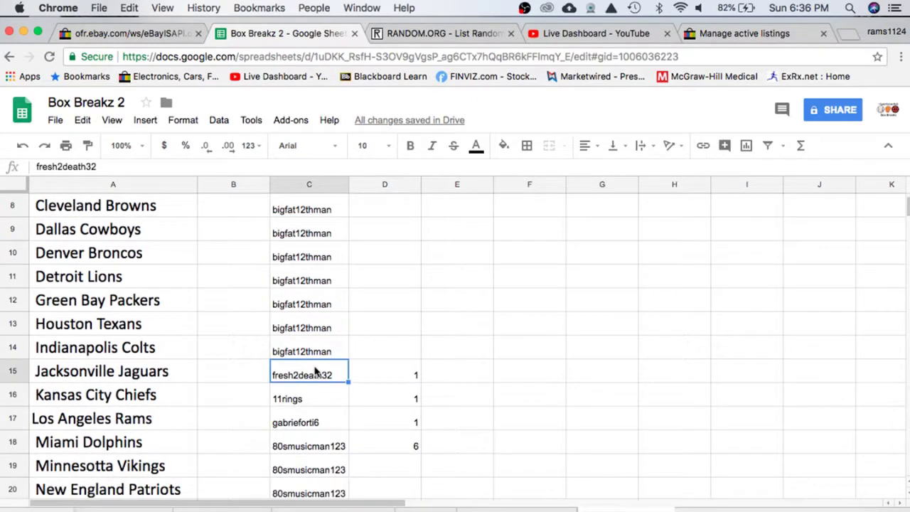
pyautogui.click(312, 405)
pyautogui.click(312, 421)
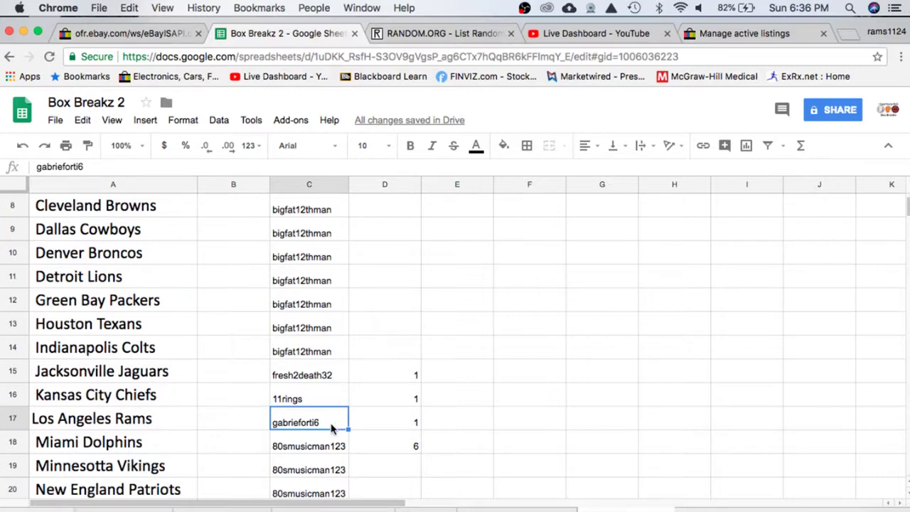
pyautogui.scroll(-2, 341, 405)
pyautogui.click(322, 373)
# Step: Review buyers C24 through C28, then copy all of column C
pyautogui.scroll(-4, 338, 326)
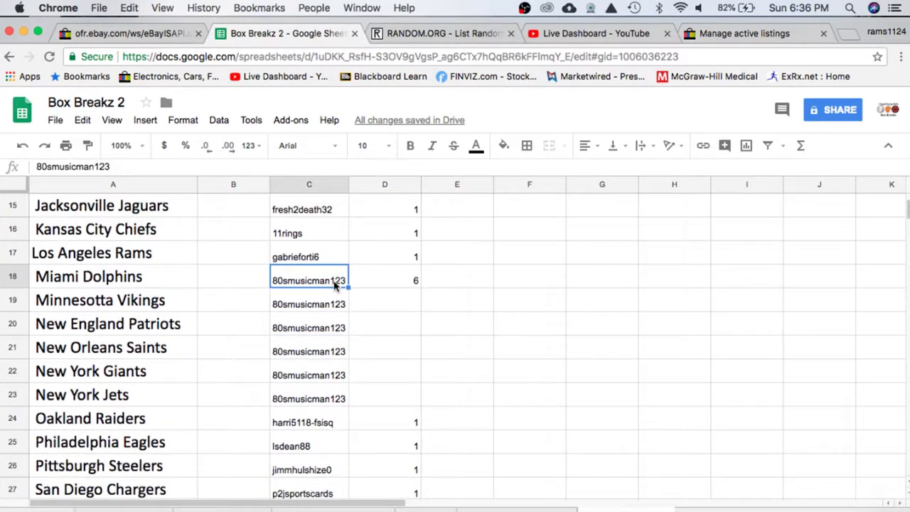
pyautogui.click(329, 382)
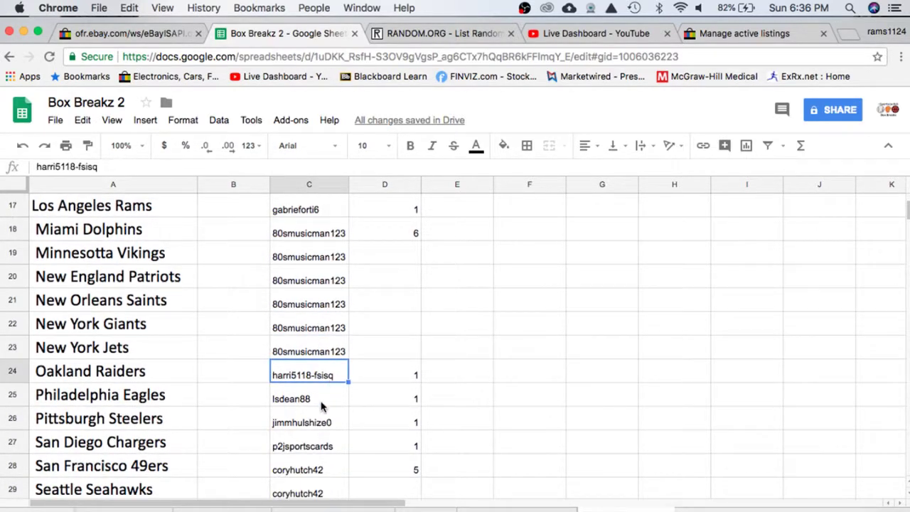
pyautogui.click(320, 405)
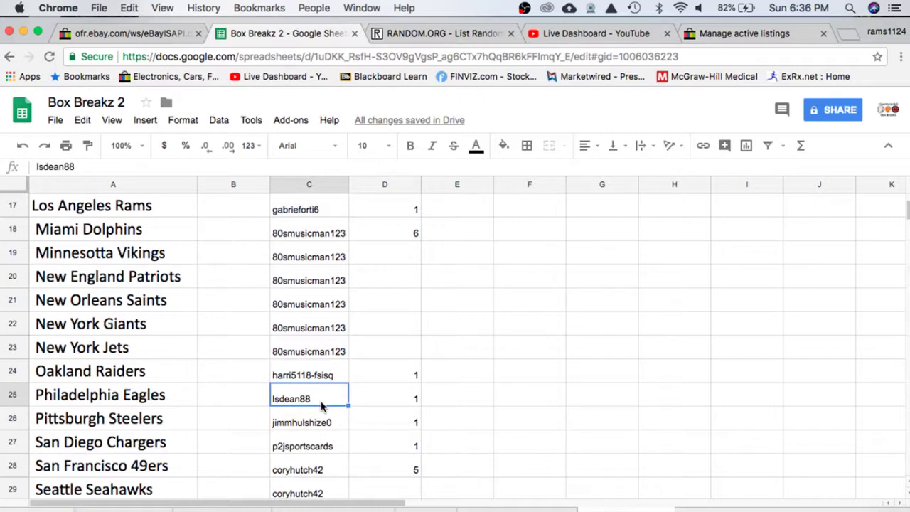
pyautogui.click(311, 427)
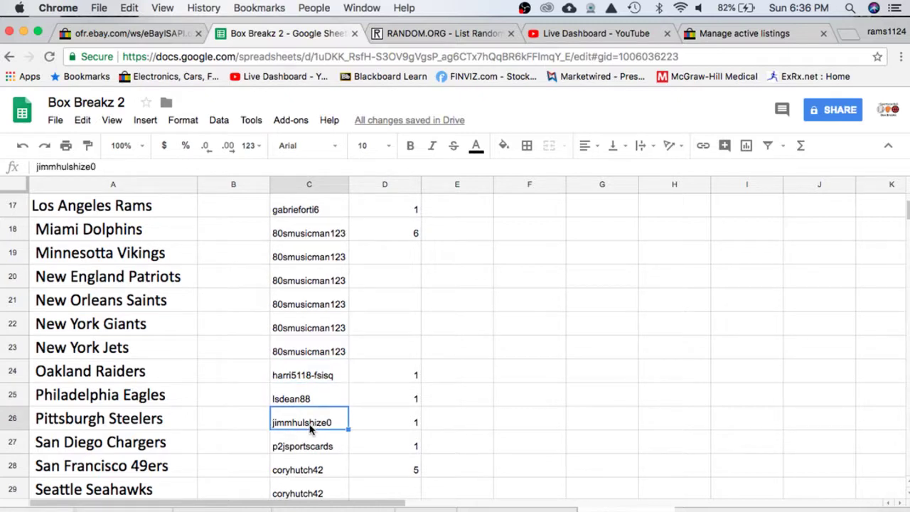
pyautogui.click(307, 448)
pyautogui.scroll(-1, 324, 361)
pyautogui.click(318, 424)
pyautogui.scroll(-1, 318, 423)
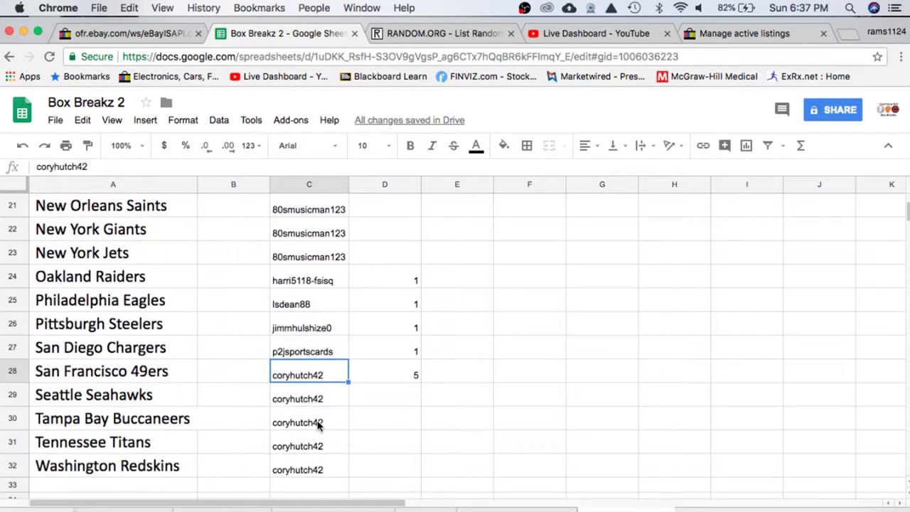
pyautogui.scroll(10, 320, 423)
pyautogui.click(306, 182)
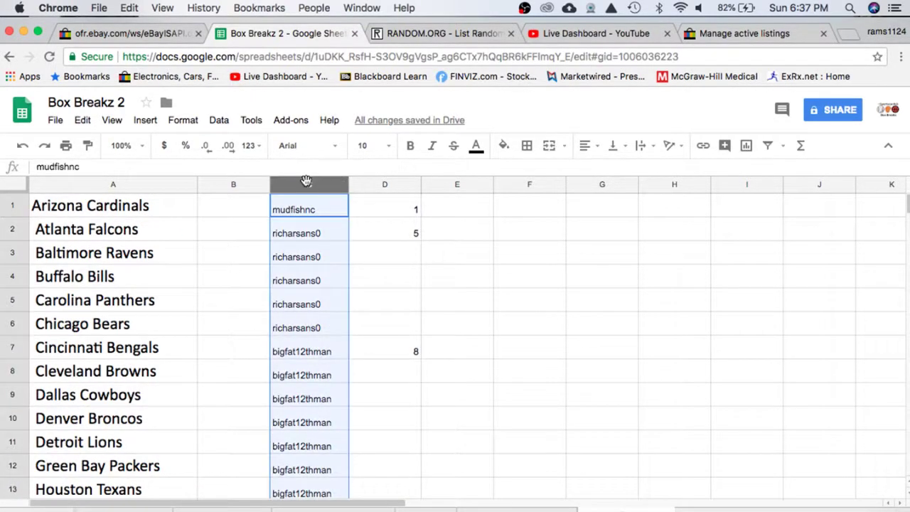
pyautogui.hotkey('ctrl', 'c')
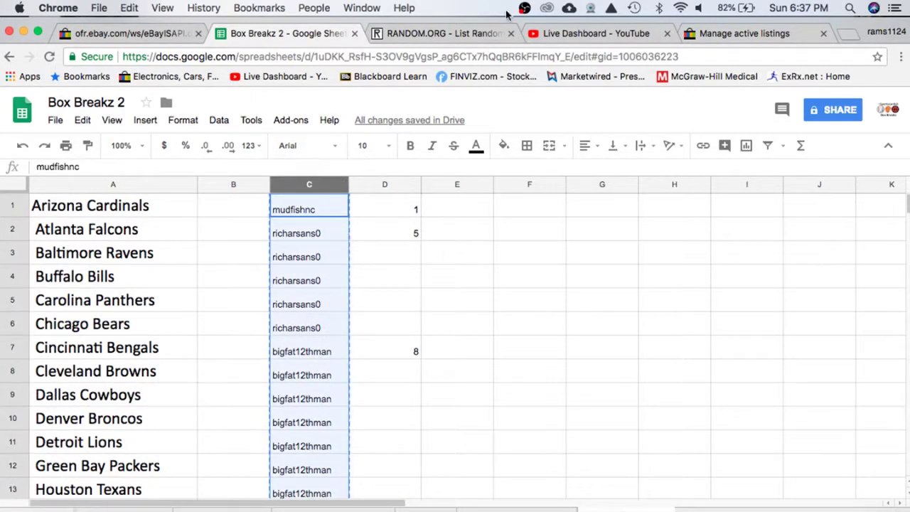
# Step: Paste the copied buyer names into the RANDOM.ORG list randomizer box
pyautogui.click(439, 35)
pyautogui.click(354, 441)
pyautogui.press('super+v')
pyautogui.scroll(4, 327, 440)
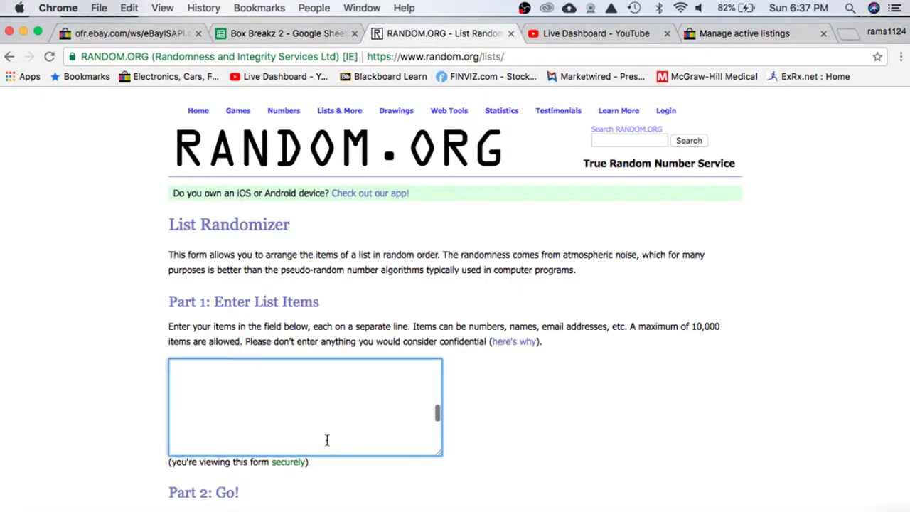
pyautogui.scroll(10, 327, 440)
pyautogui.scroll(-15, 327, 441)
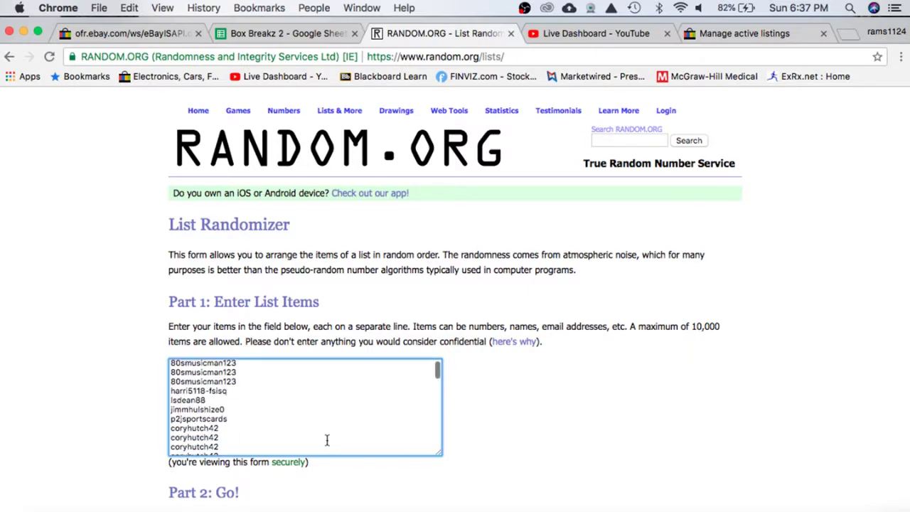
# Step: Randomize the 32-name list five times and select the final shuffled result
pyautogui.click(126, 437)
pyautogui.scroll(-3, 126, 437)
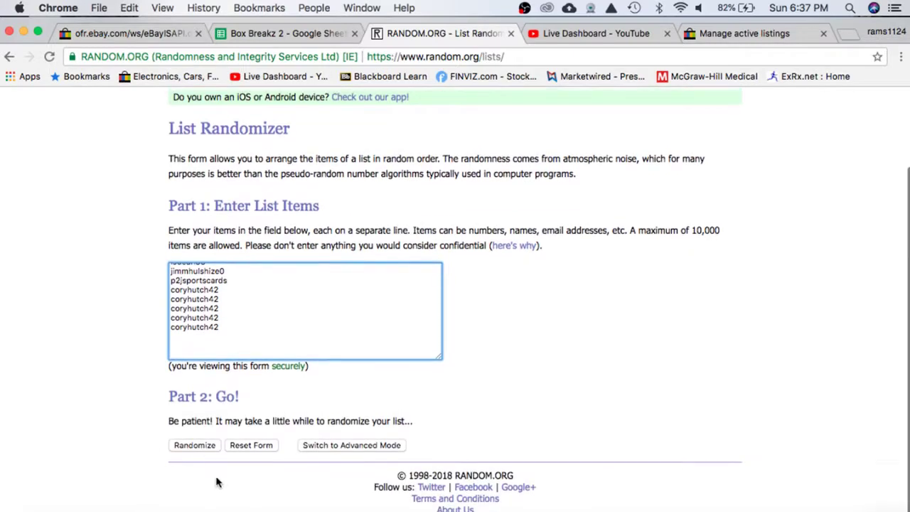
pyautogui.click(195, 446)
pyautogui.scroll(-5, 185, 438)
pyautogui.click(184, 448)
pyautogui.scroll(-5, 192, 448)
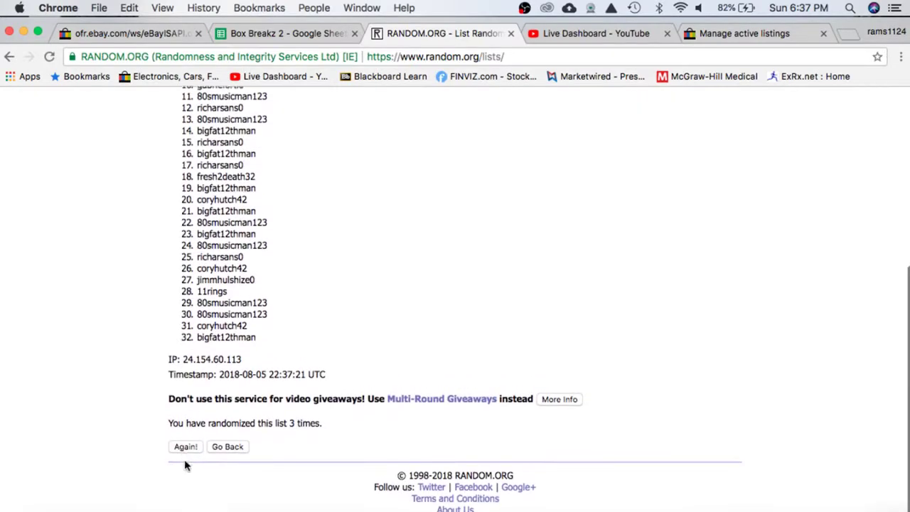
pyautogui.click(183, 447)
pyautogui.scroll(-5, 183, 455)
pyautogui.click(183, 496)
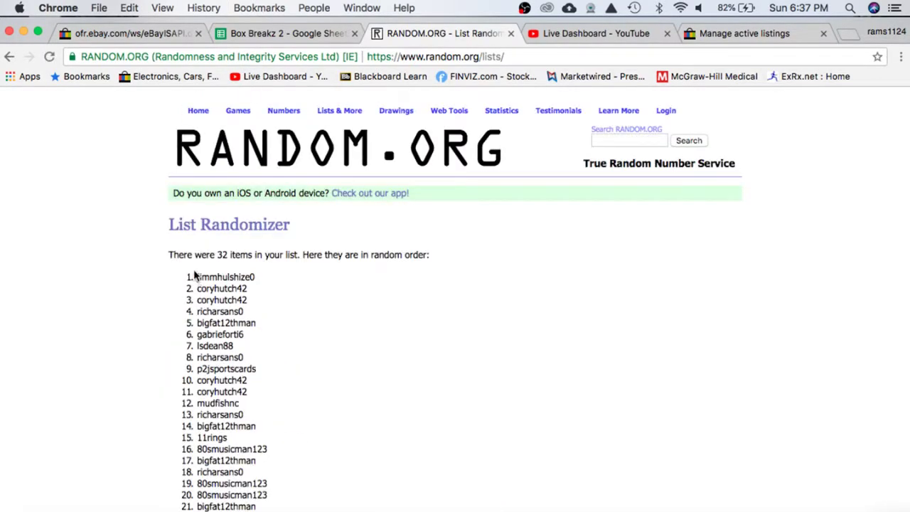
pyautogui.moveTo(195, 276); pyautogui.dragTo(257, 347)
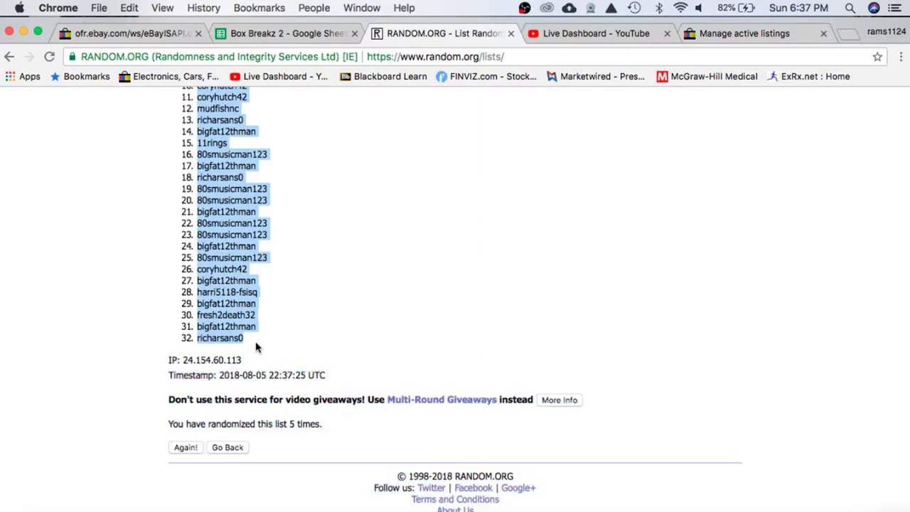
# Step: Paste the randomized buyers into column B at font size 18 and autofit the column width
pyautogui.press('super+c')
pyautogui.click(295, 34)
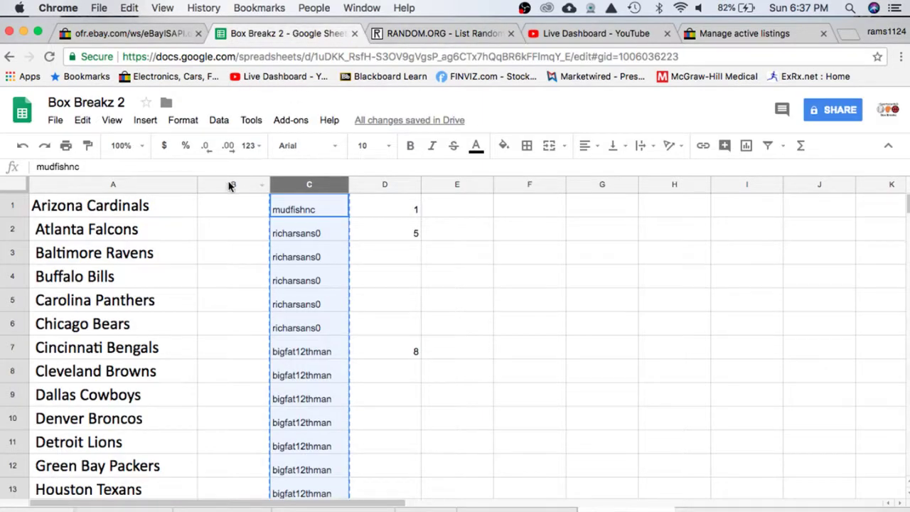
pyautogui.click(229, 184)
pyautogui.press('super+v')
pyautogui.click(388, 146)
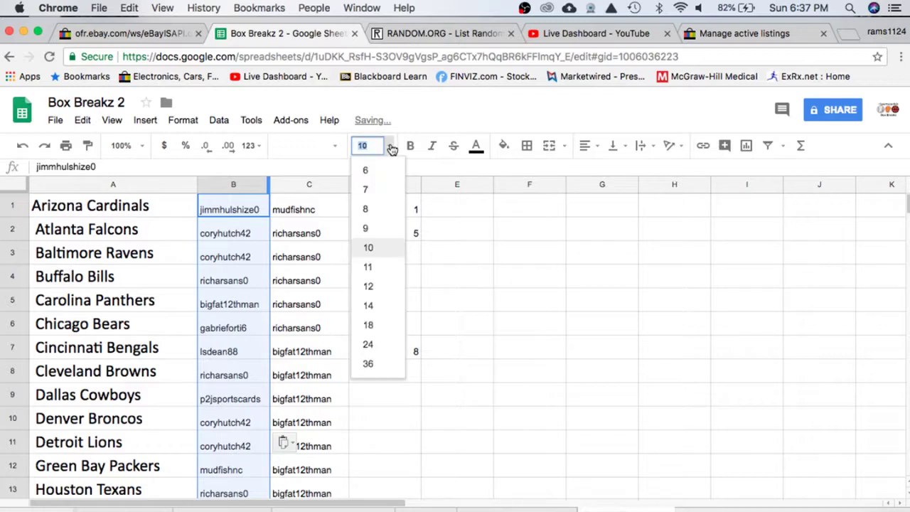
pyautogui.click(368, 325)
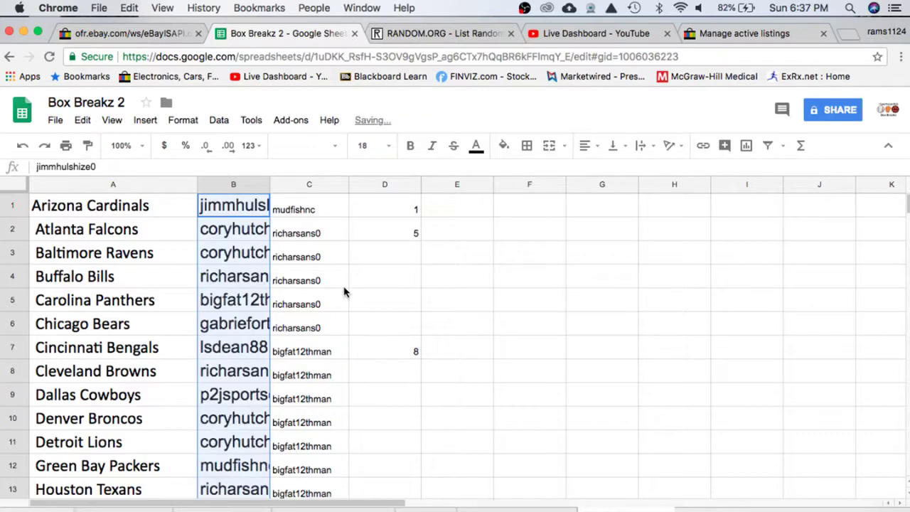
pyautogui.doubleClick(268, 185)
# Step: Check the column B buyers from Arizona Cardinals down through row 13
pyautogui.scroll(-10, 266, 226)
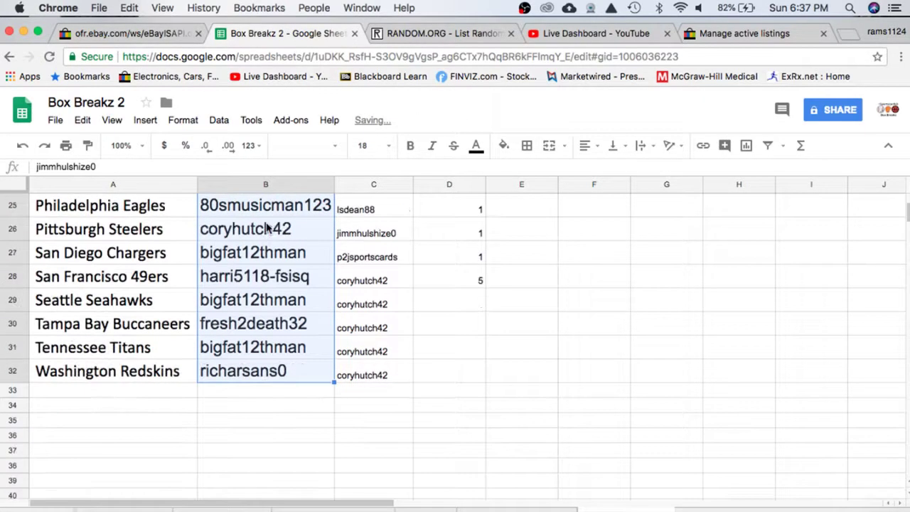
pyautogui.scroll(10, 266, 226)
pyautogui.click(251, 204)
pyautogui.press('Down')
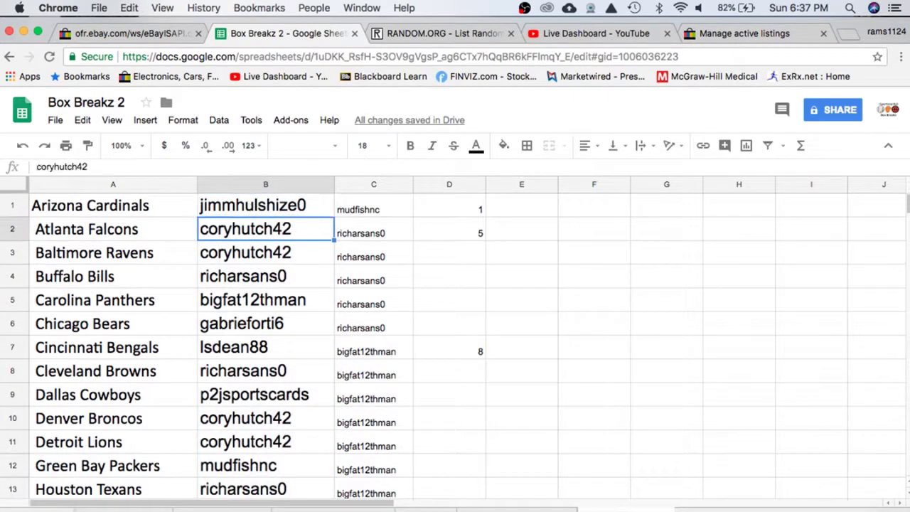
pyautogui.press('Down')
pyautogui.press('Down')
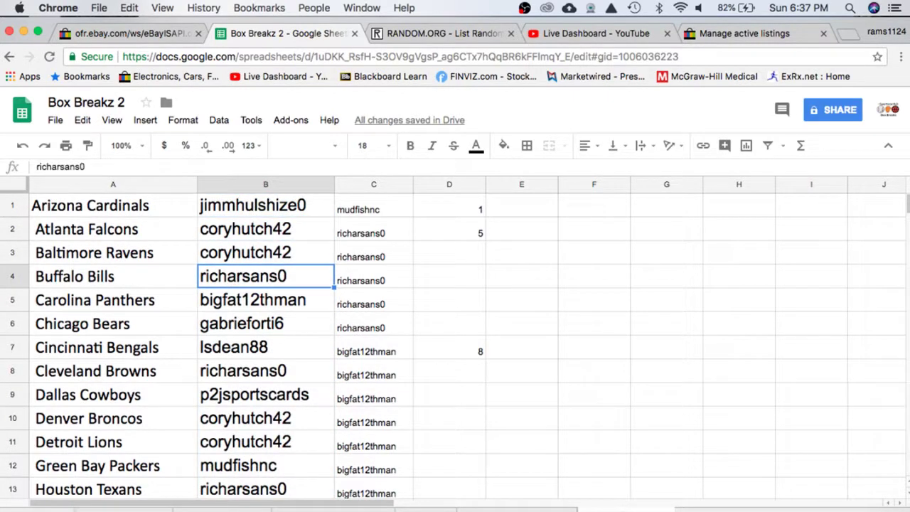
pyautogui.press('Down')
pyautogui.press('Down')
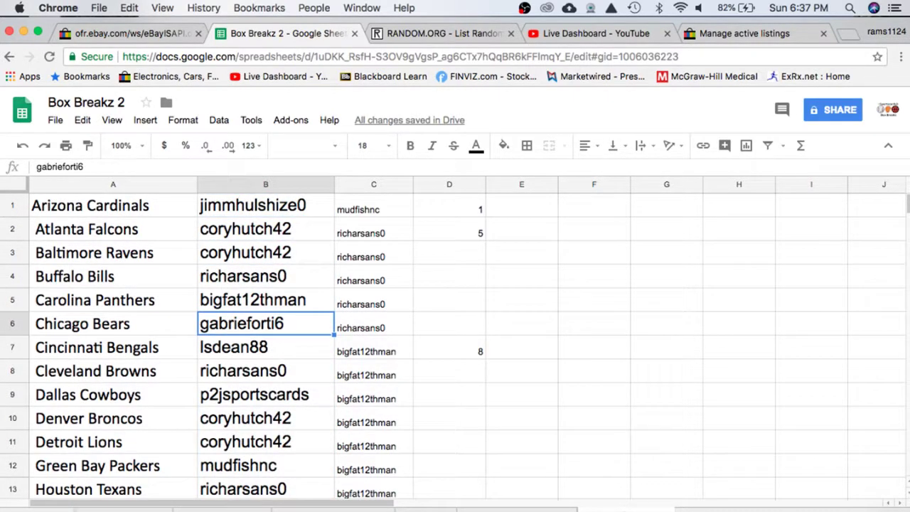
pyautogui.press('Down')
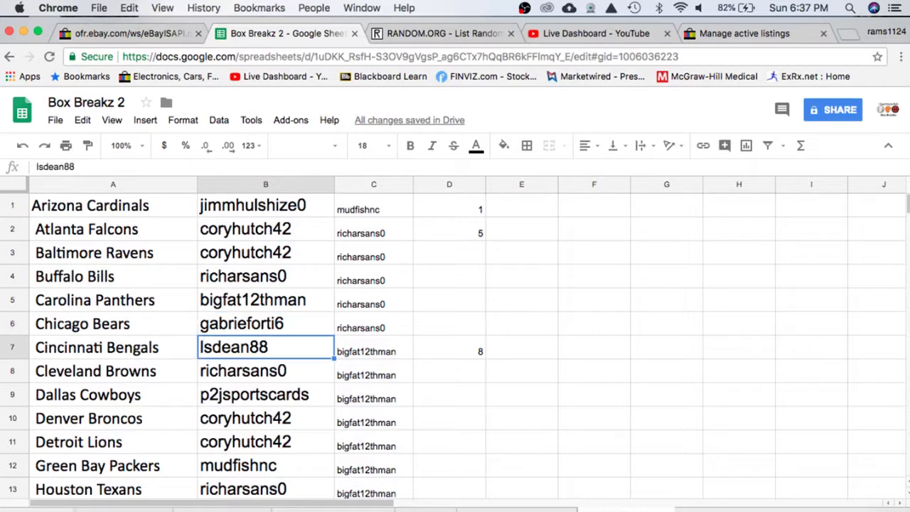
pyautogui.press('Down')
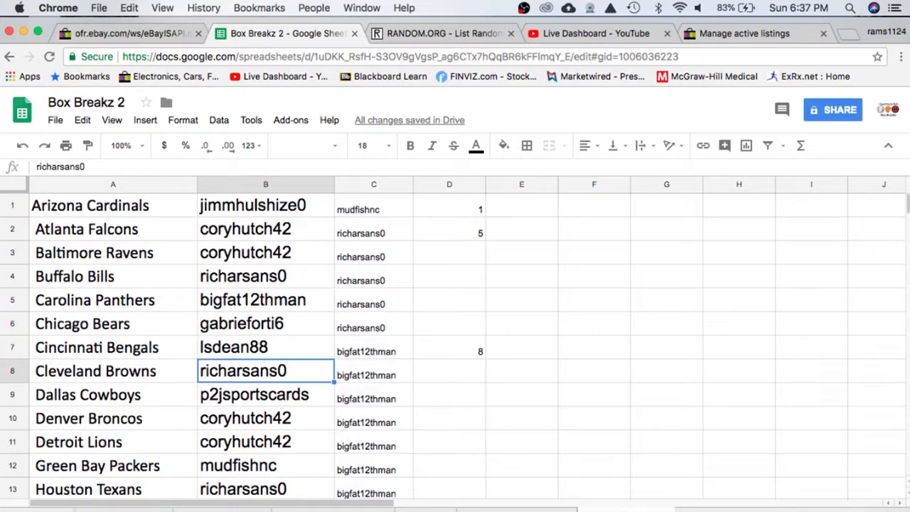
pyautogui.press('Down')
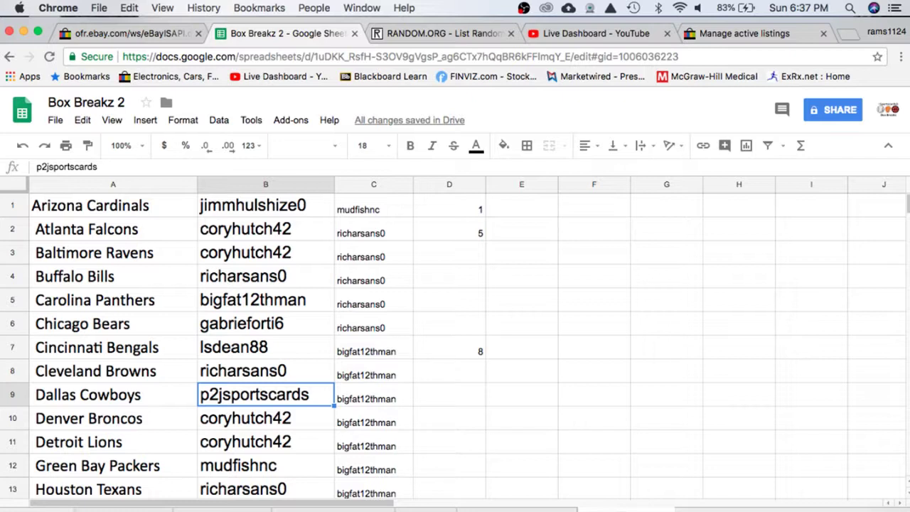
pyautogui.press('Down')
pyautogui.press('Down')
pyautogui.press('Down')
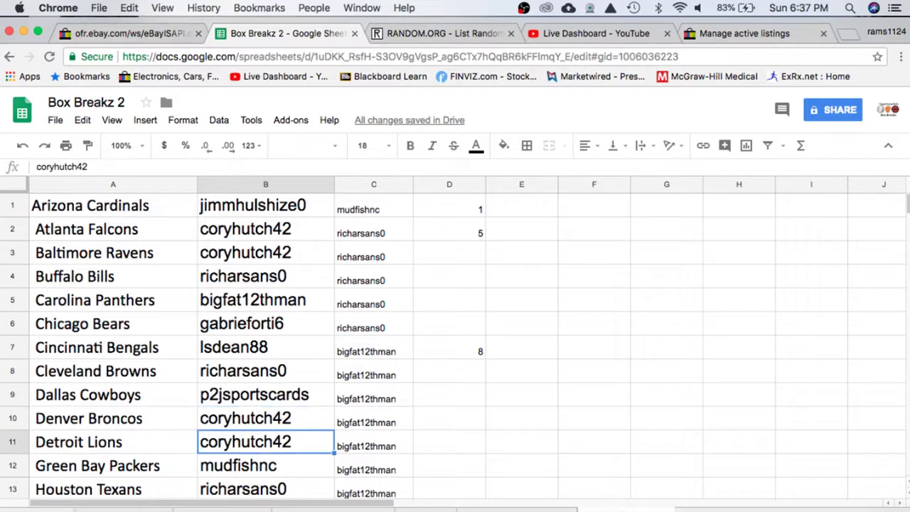
pyautogui.press('Down')
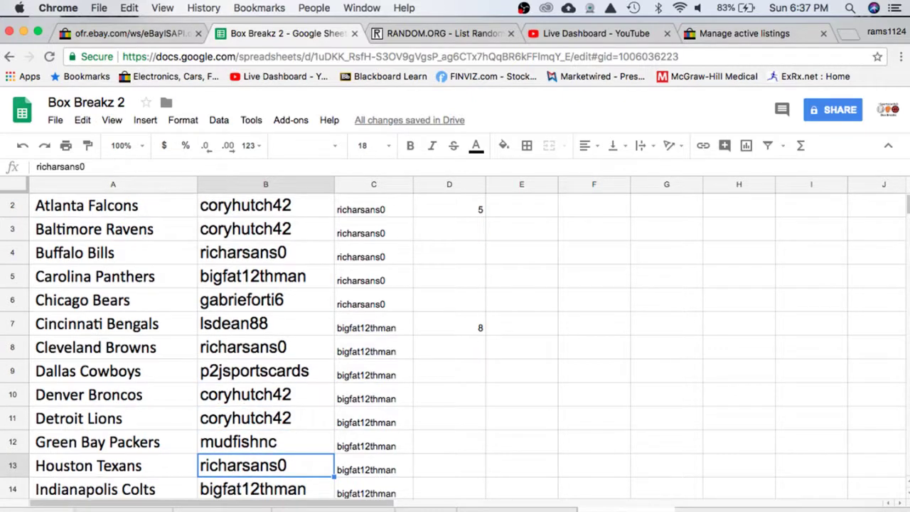
# Step: Check the buyers from Indianapolis Colts through Tennessee Titans, including the Oakland Raiders
pyautogui.press('Down')
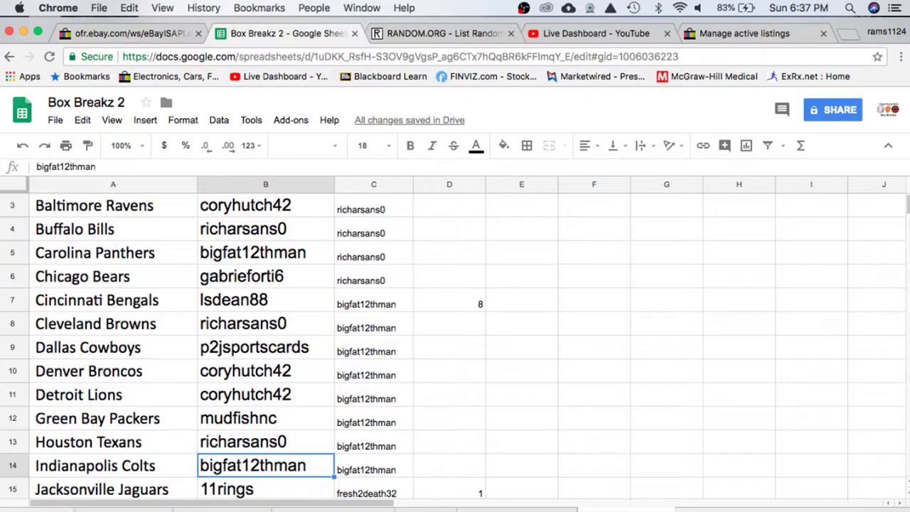
pyautogui.press('Down')
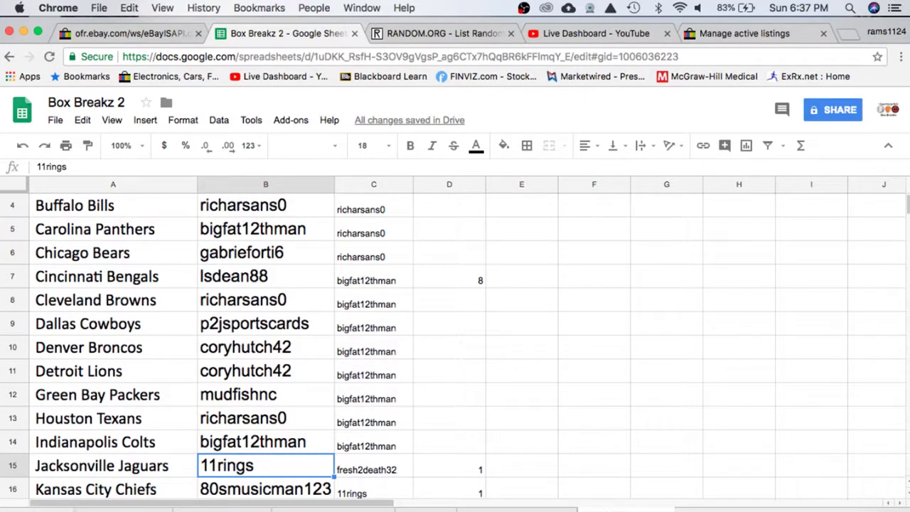
pyautogui.press('Down')
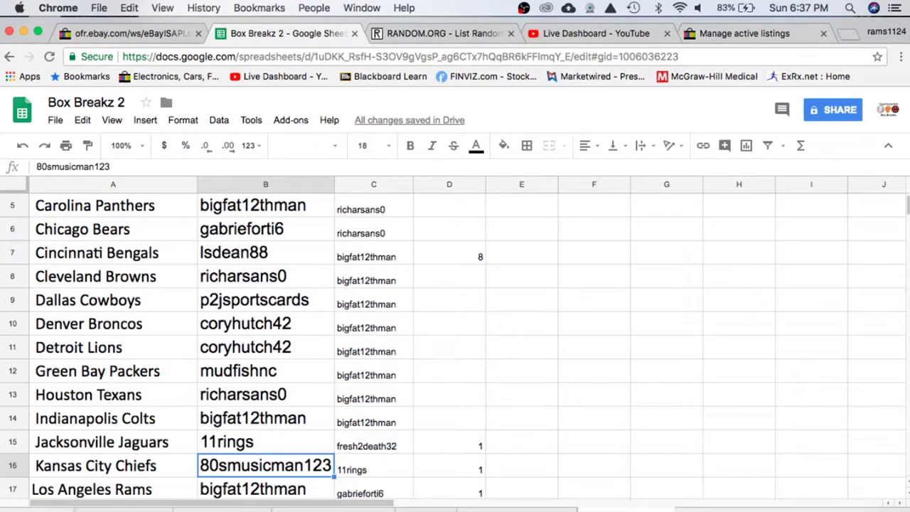
pyautogui.press('Down')
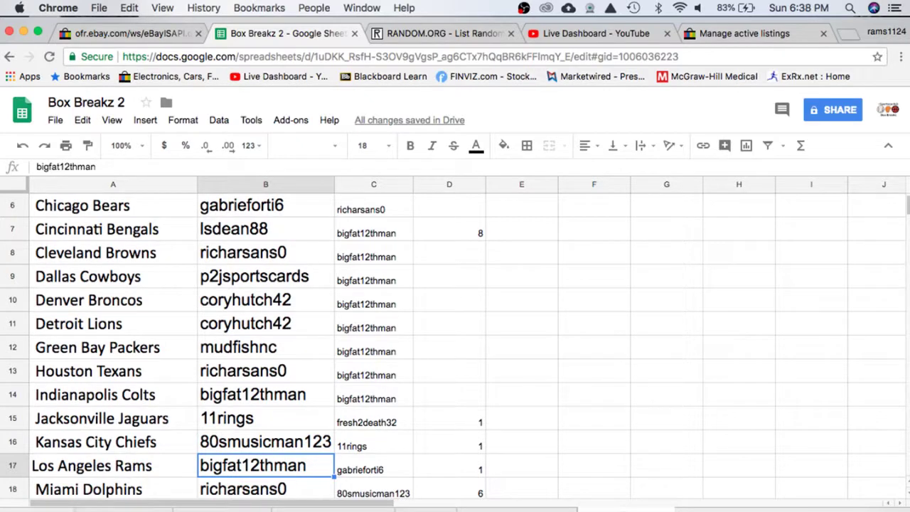
pyautogui.press('Down')
pyautogui.press('Down')
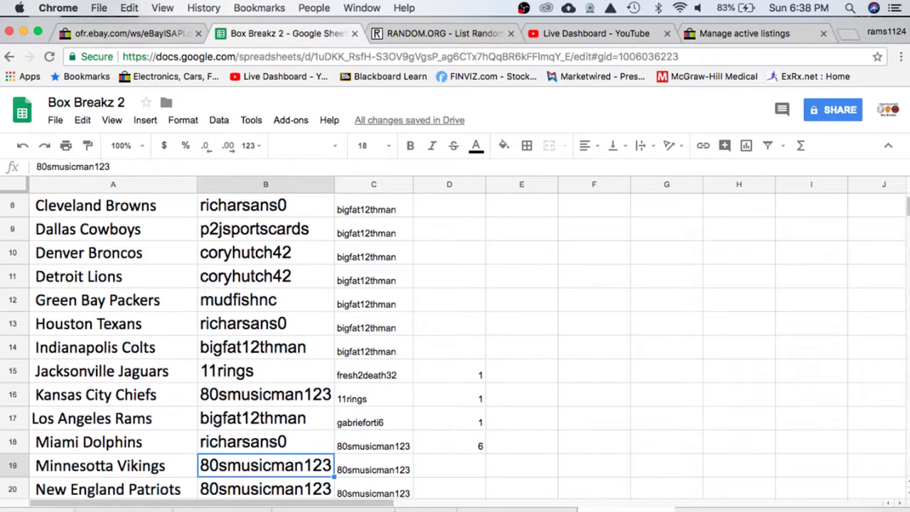
pyautogui.press('Down')
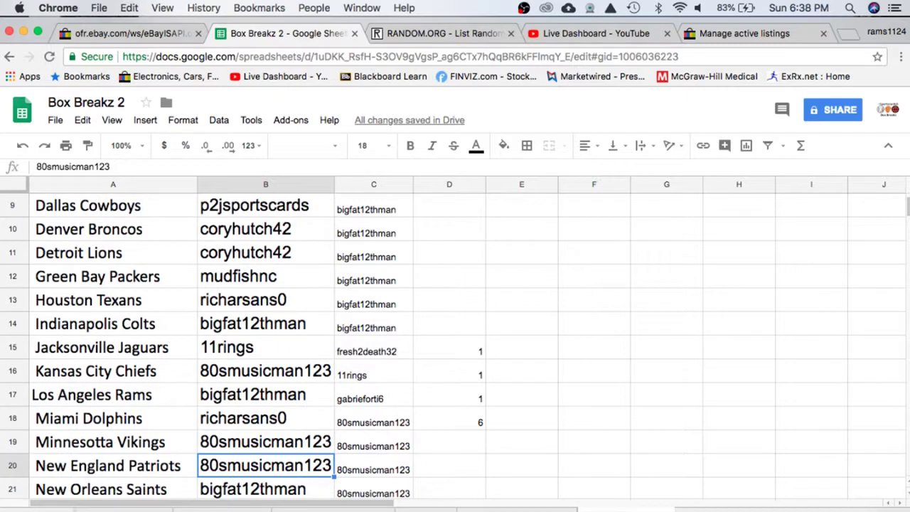
pyautogui.press('Down')
pyautogui.press('Down')
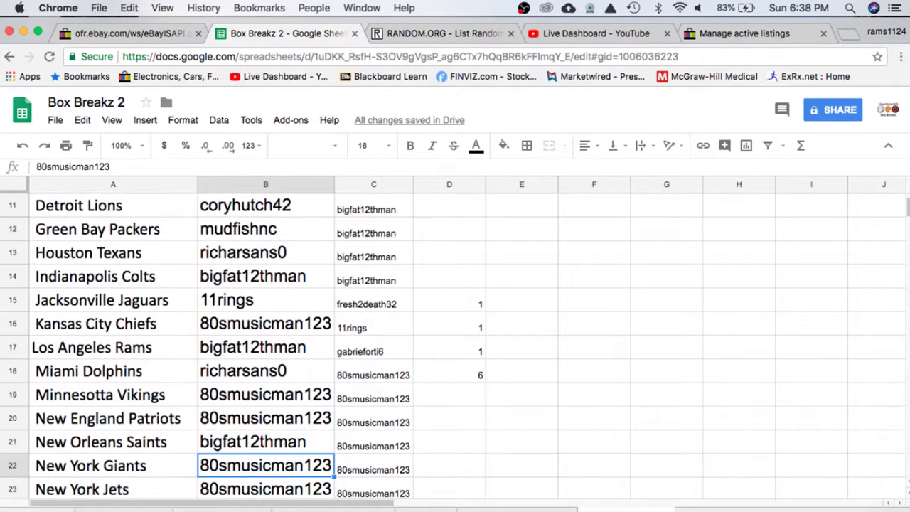
pyautogui.press('Down')
pyautogui.press('Down')
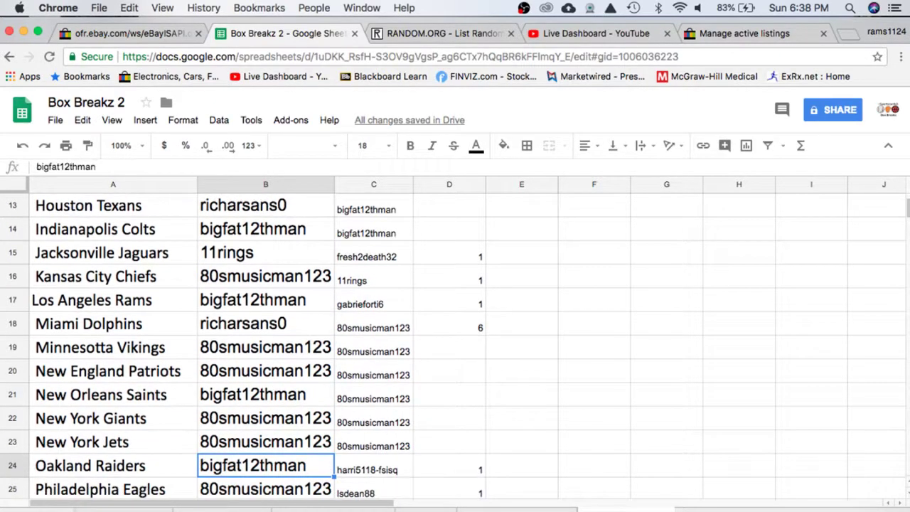
pyautogui.press('Down')
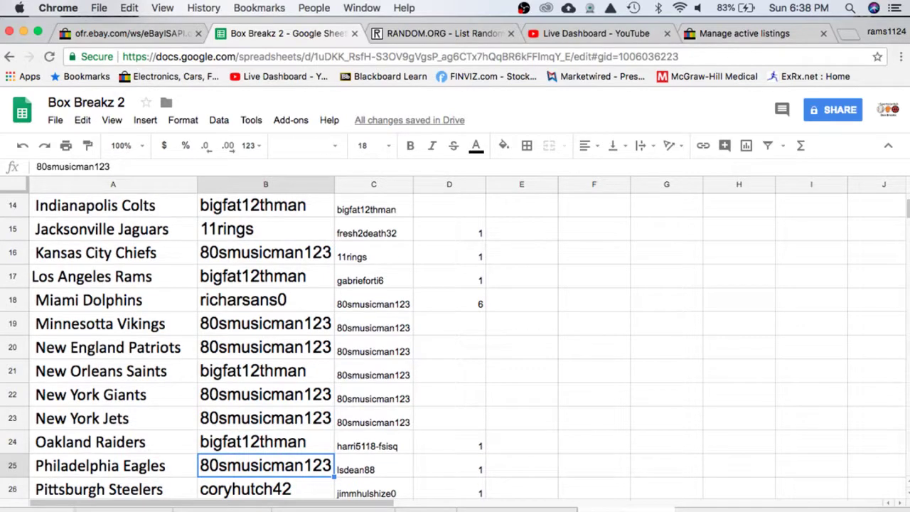
pyautogui.press('Down')
pyautogui.press('Down')
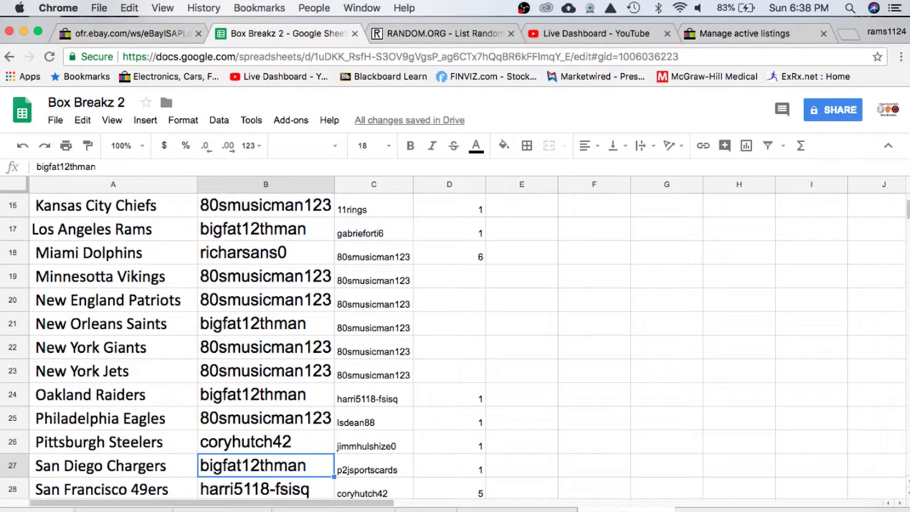
pyautogui.press('Down')
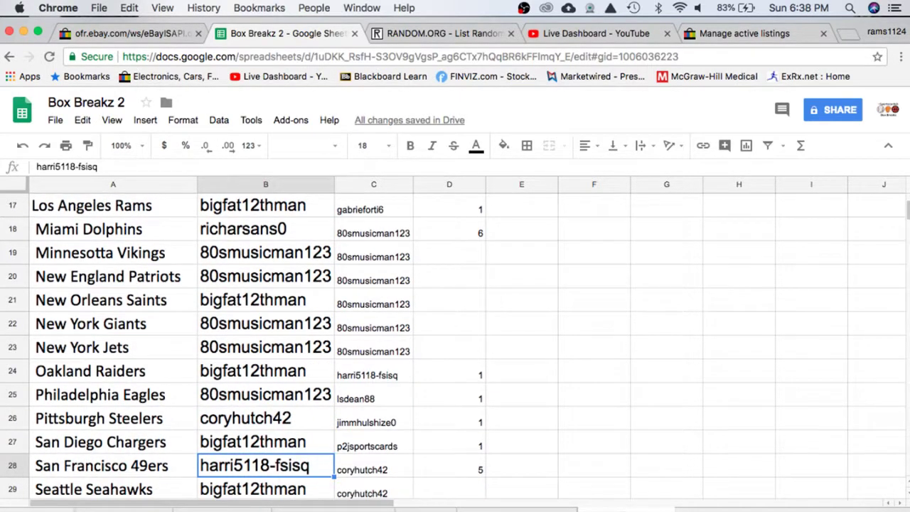
pyautogui.press('Down')
pyautogui.press('Down')
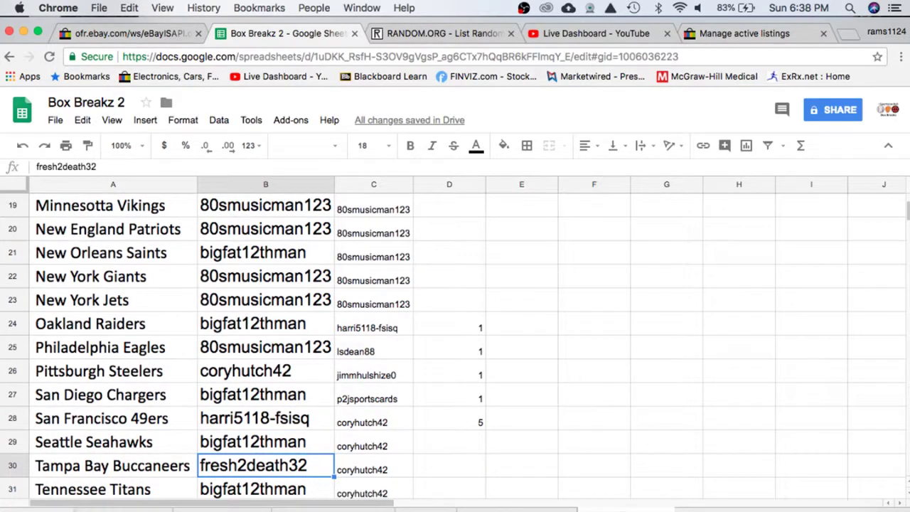
pyautogui.press('Down')
pyautogui.press('Down')
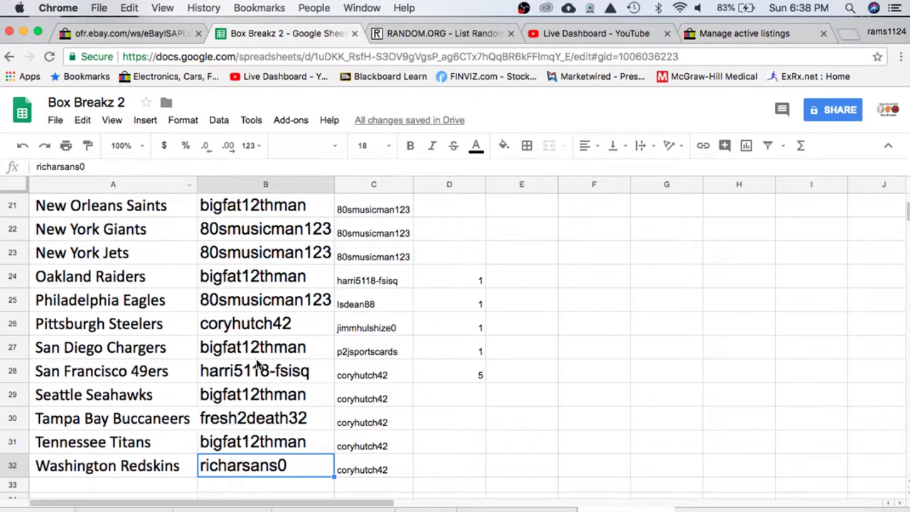
# Step: Scroll the Box Breakz 2 sheet back up to the top
pyautogui.scroll(10, 267, 393)
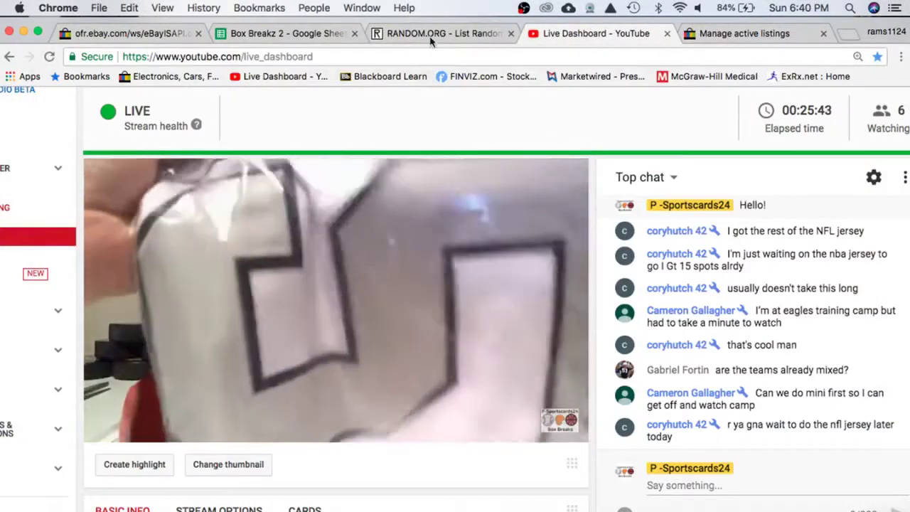
pyautogui.click(261, 34)
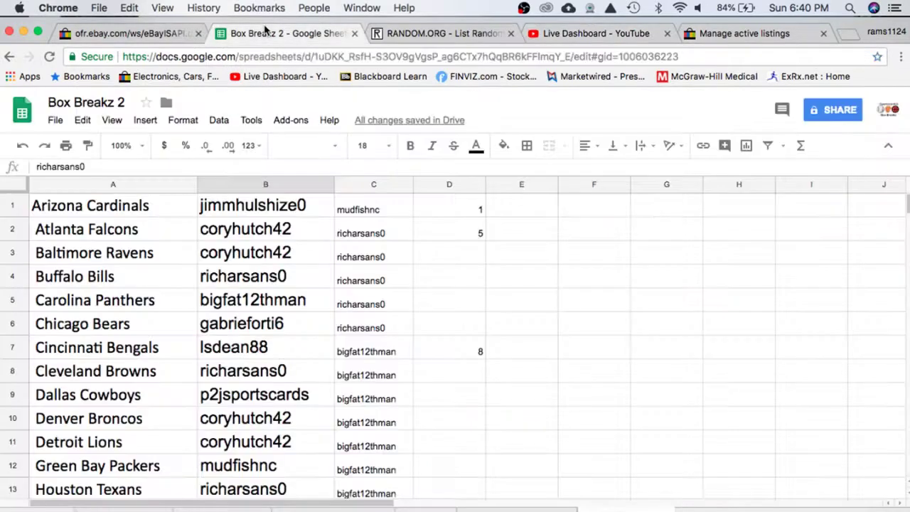
pyautogui.click(219, 285)
pyautogui.scroll(-10, 219, 291)
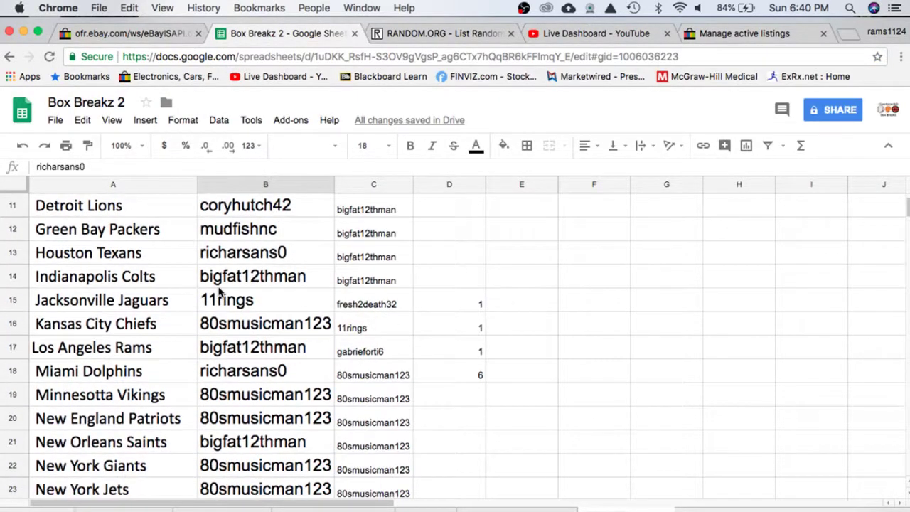
pyautogui.click(274, 441)
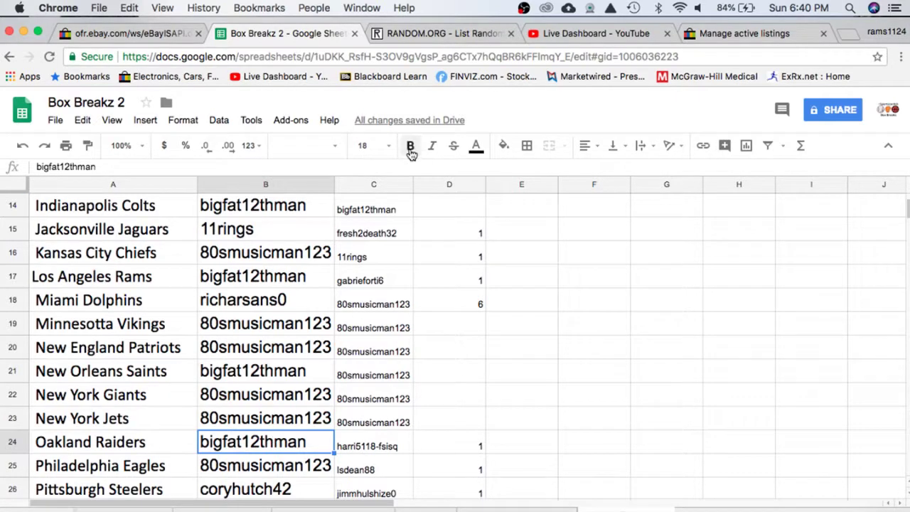
pyautogui.click(411, 145)
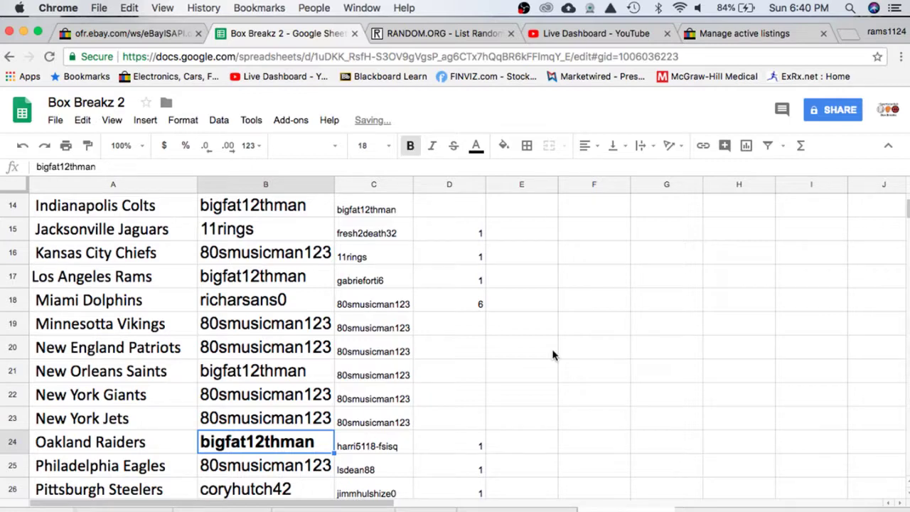
pyautogui.click(467, 388)
# Step: Copy the full column C buyer list again
pyautogui.scroll(5, 468, 388)
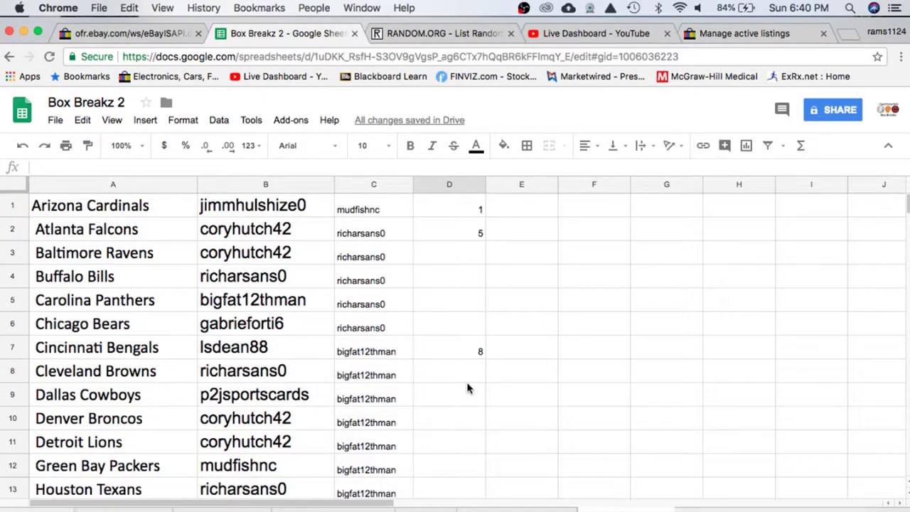
pyautogui.scroll(-7, 443, 306)
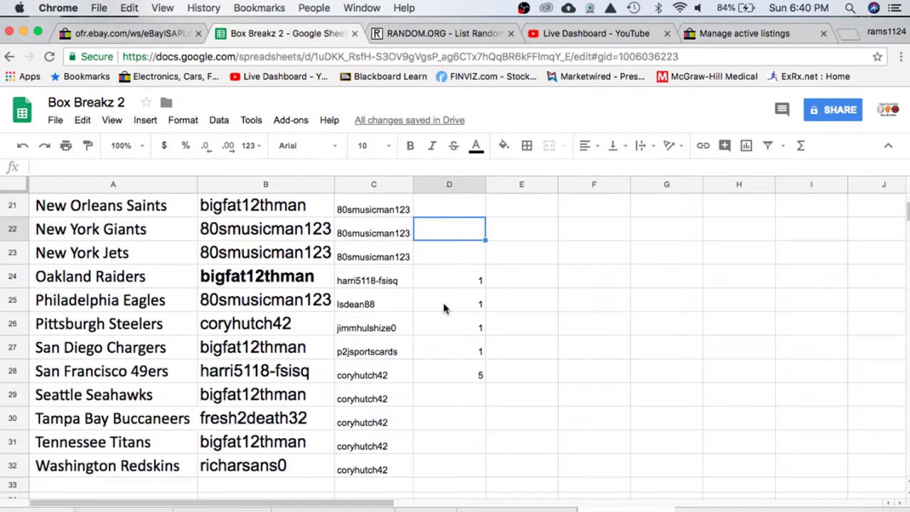
pyautogui.scroll(-5, 443, 303)
pyautogui.scroll(10, 443, 302)
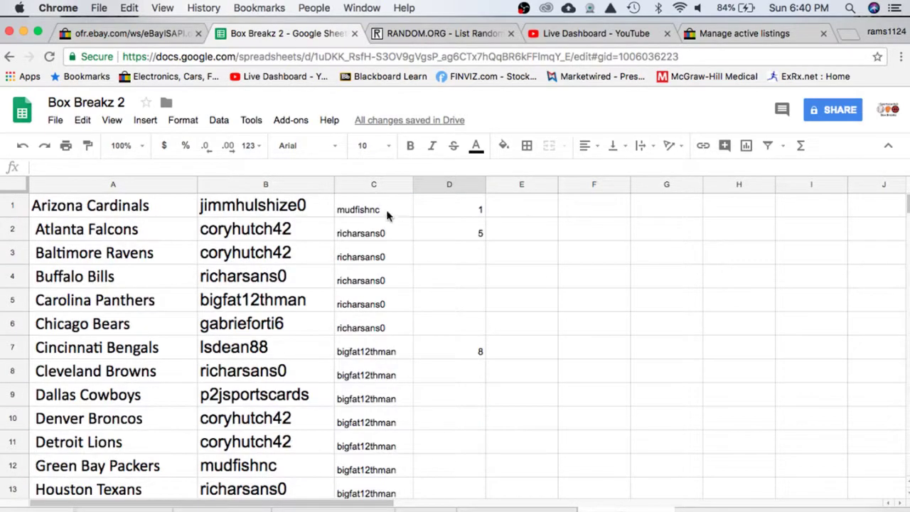
pyautogui.click(374, 186)
pyautogui.press('super+c')
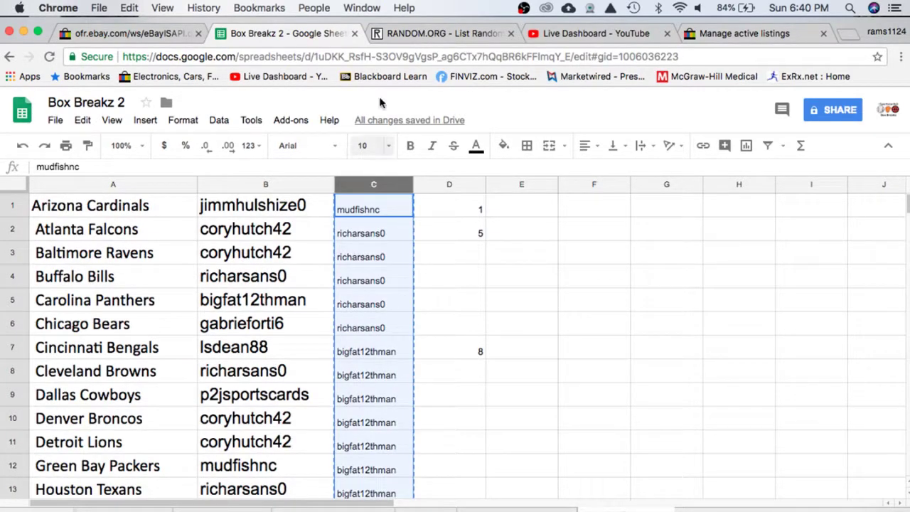
# Step: Reload random.org/lists to get an empty form and enter the buyer list
pyautogui.click(412, 34)
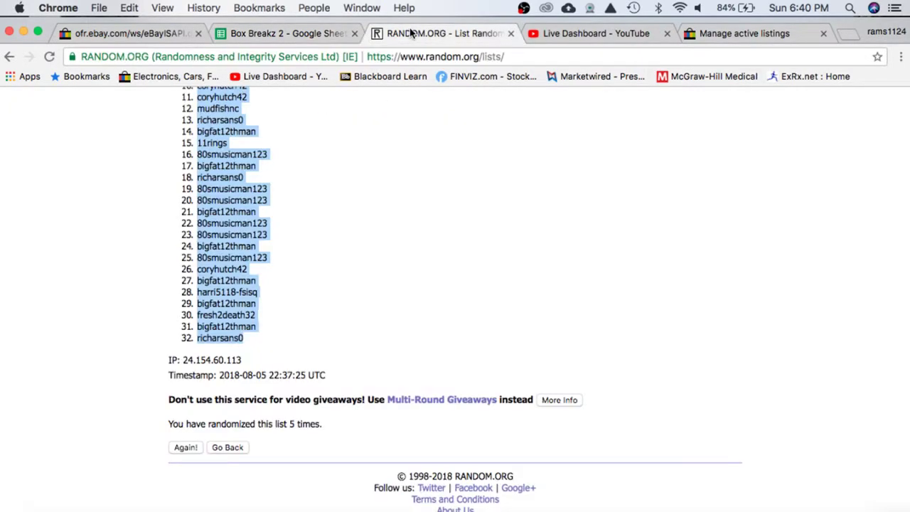
pyautogui.click(478, 63)
pyautogui.press('Return')
pyautogui.click(339, 311)
pyautogui.scroll(10, 339, 311)
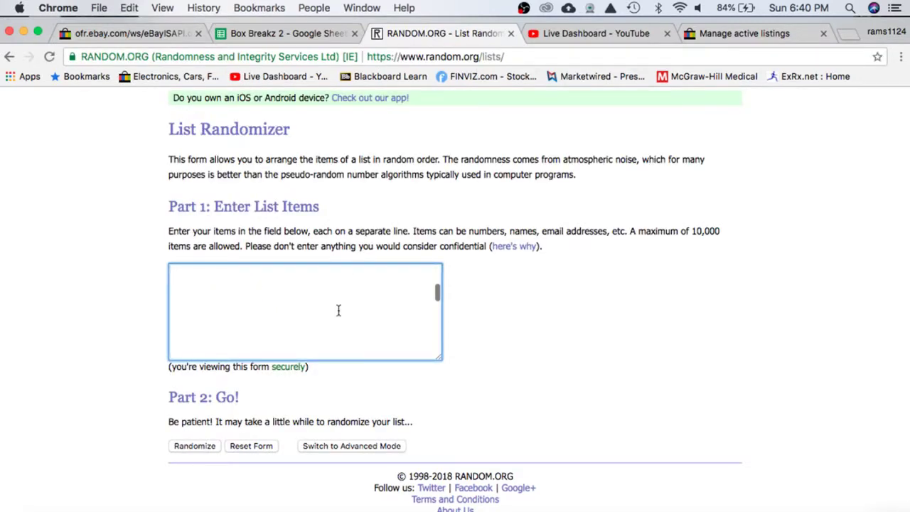
pyautogui.scroll(-15, 339, 311)
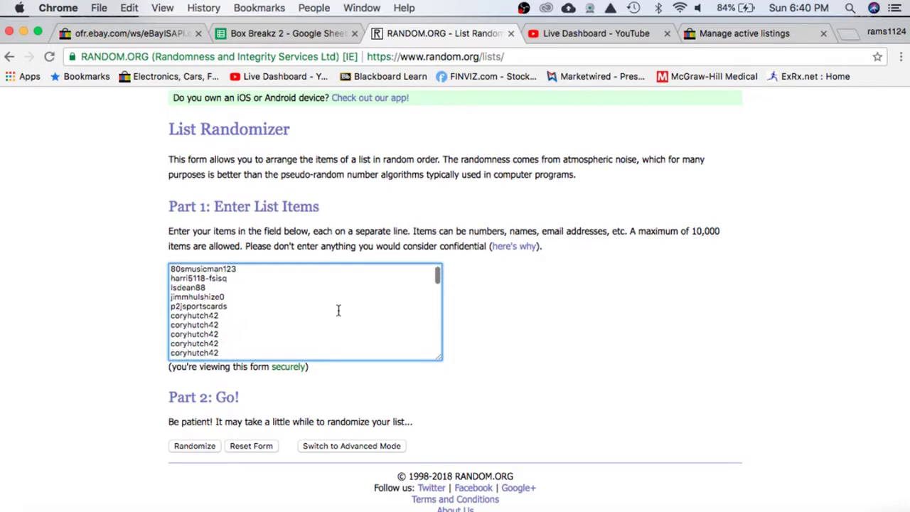
pyautogui.click(196, 448)
pyautogui.scroll(-2, 183, 455)
pyautogui.click(182, 444)
pyautogui.scroll(-5, 183, 448)
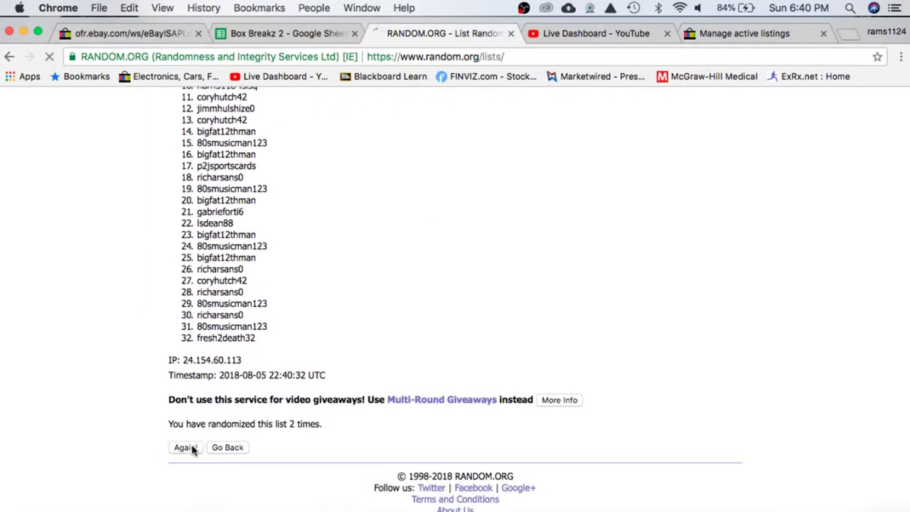
pyautogui.click(188, 447)
pyautogui.scroll(-5, 200, 365)
pyautogui.click(183, 445)
pyautogui.scroll(-5, 197, 346)
pyautogui.click(182, 447)
pyautogui.moveTo(262, 283); pyautogui.dragTo(196, 279)
pyautogui.scroll(-3, 292, 296)
pyautogui.press('super+c')
pyautogui.click(310, 36)
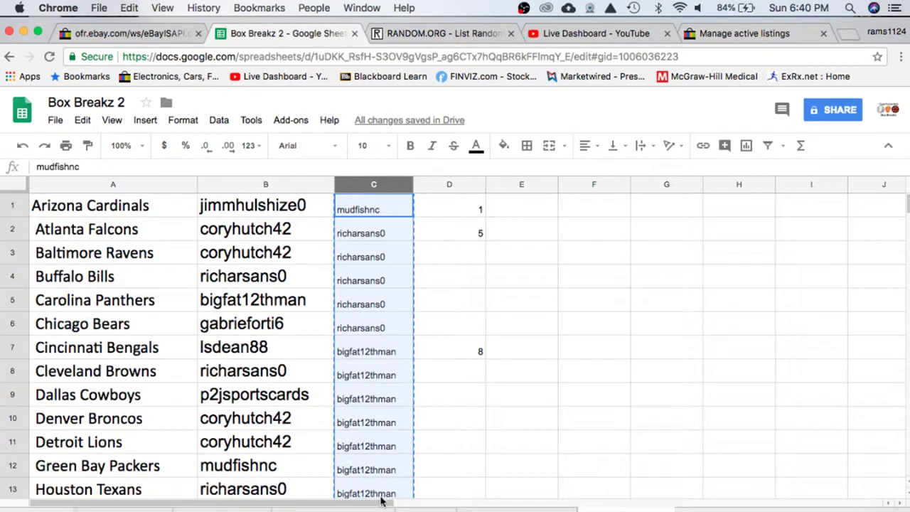
pyautogui.click(427, 508)
pyautogui.click(309, 491)
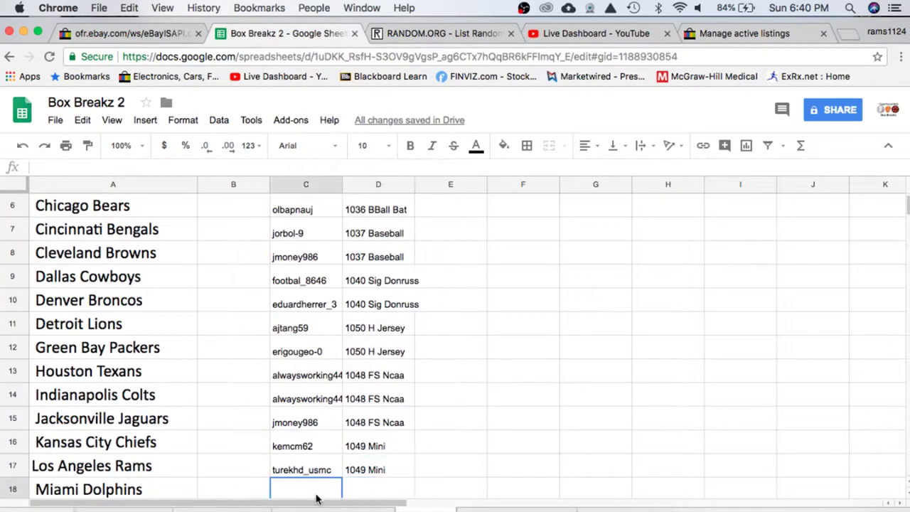
pyautogui.press('super+v')
pyautogui.click(377, 498)
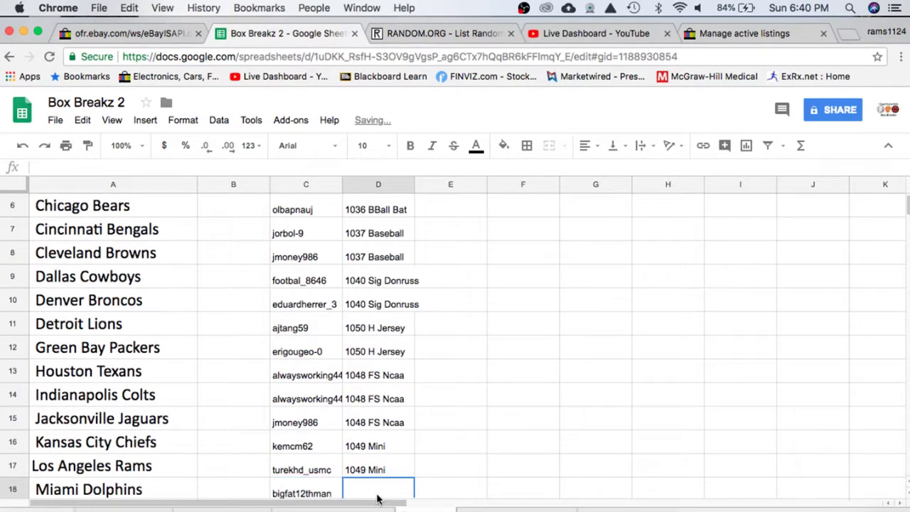
pyautogui.write('1046 Jersey')
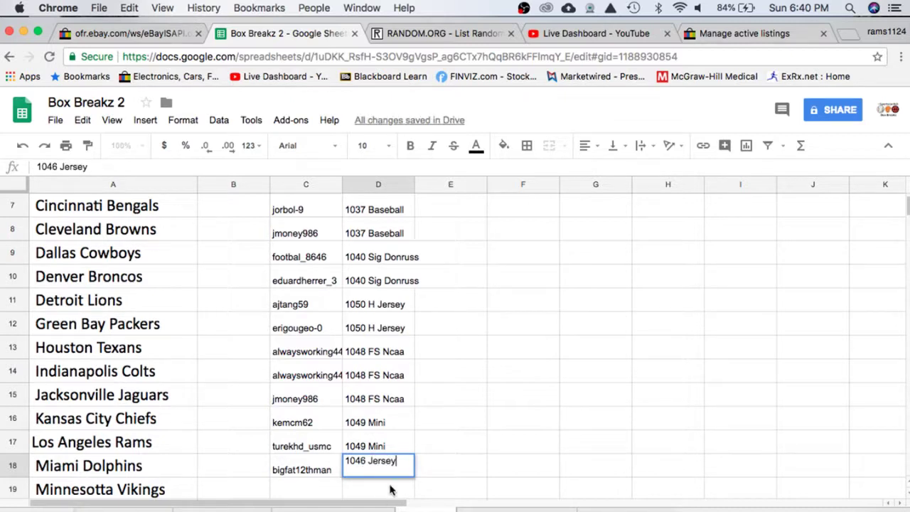
pyautogui.hotkey('shift', 'Tab')
pyautogui.hotkey('shift', 'Tab')
pyautogui.hotkey('shift', 'Tab')
pyautogui.press('Tab')
pyautogui.press('Tab')
pyautogui.press('Tab')
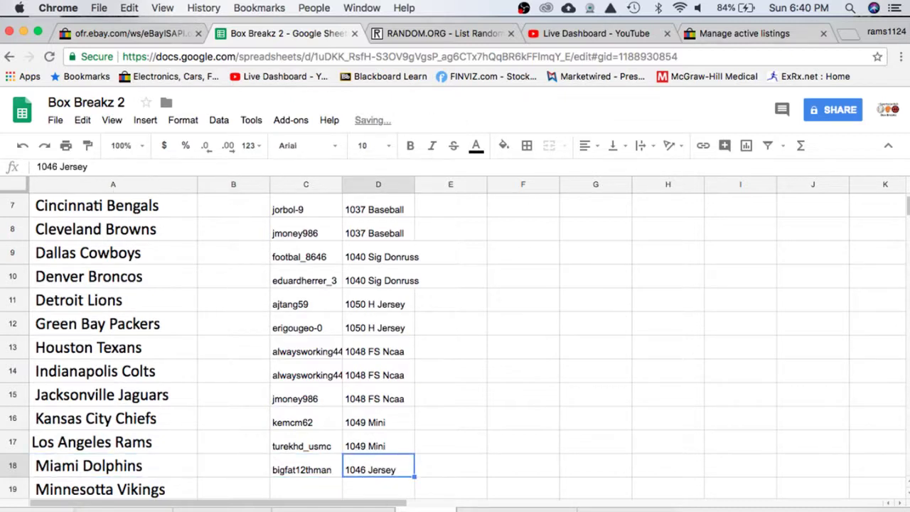
# Step: Switch over to OBS to put the broadcast on the Camera scene
pyautogui.press('super+Tab')
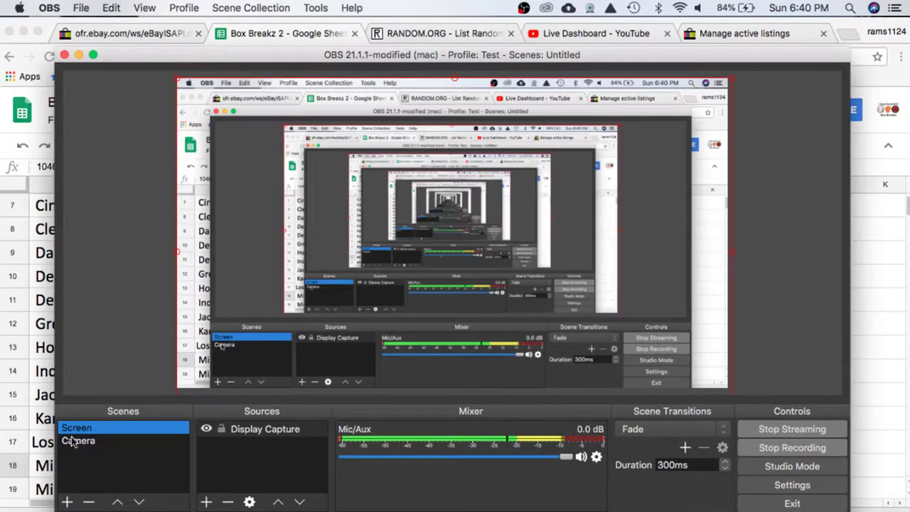